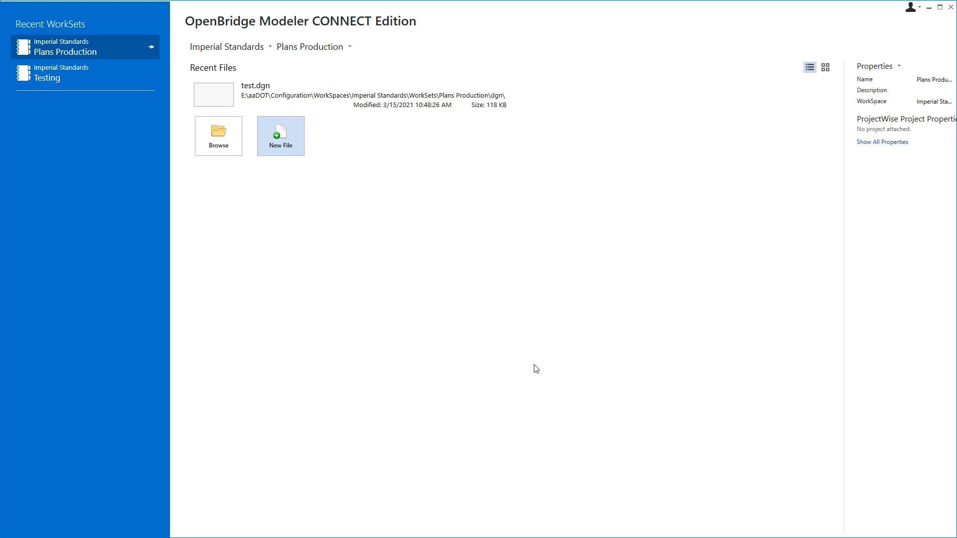
# Start a new design file and set its save location to the OpenBridge Modeler Seed folder that holds the default seed.
pyautogui.click(298, 144)
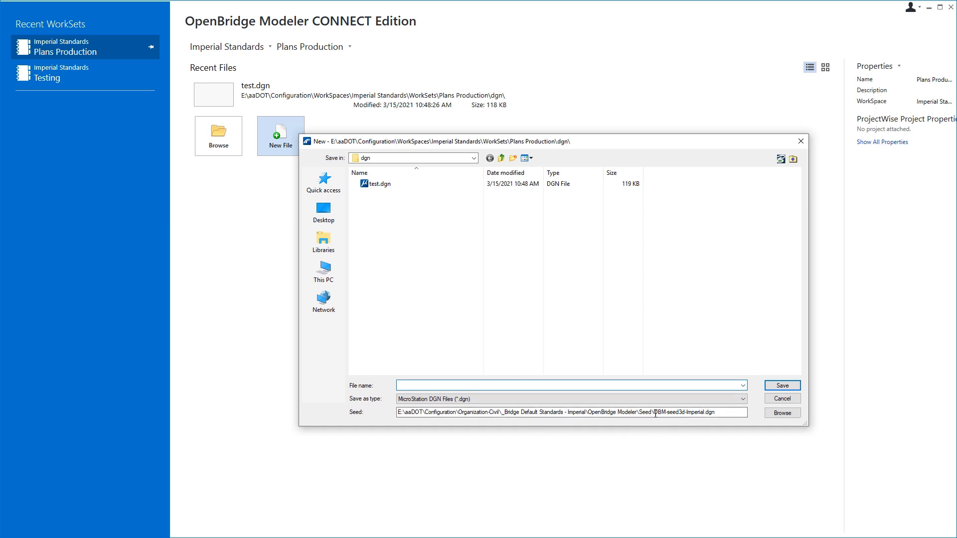
pyautogui.moveTo(655, 413); pyautogui.dragTo(378, 414)
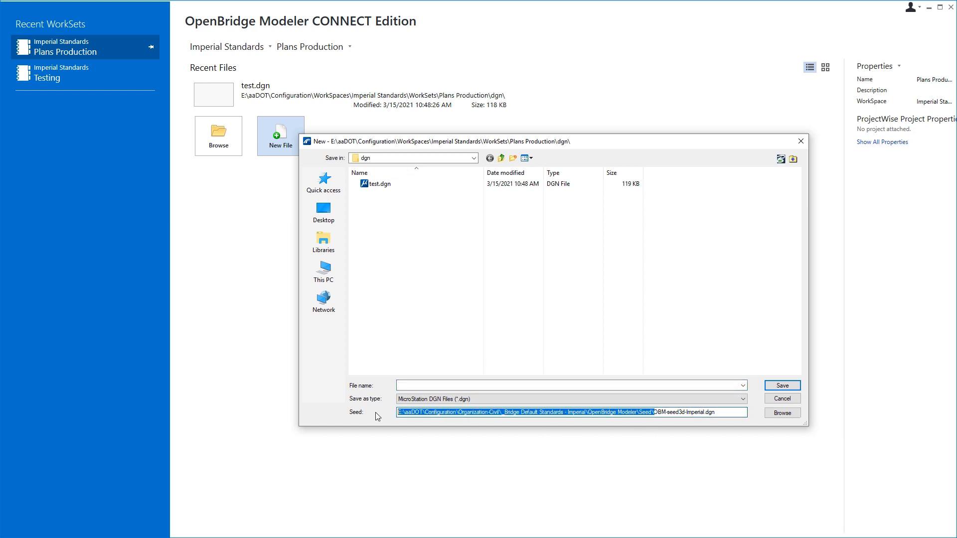
pyautogui.hotkey('ctrl', 'c')
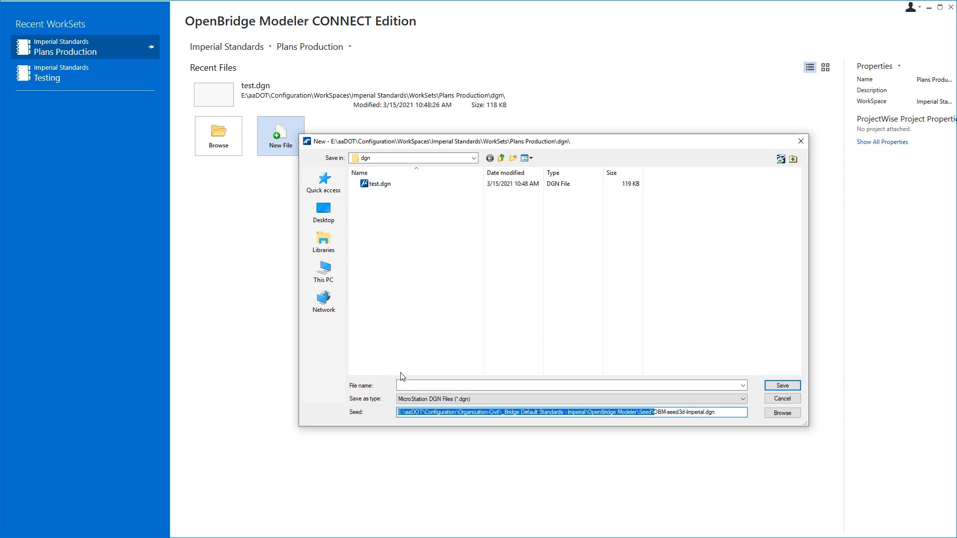
pyautogui.click(422, 386)
pyautogui.hotkey('ctrl', 'v')
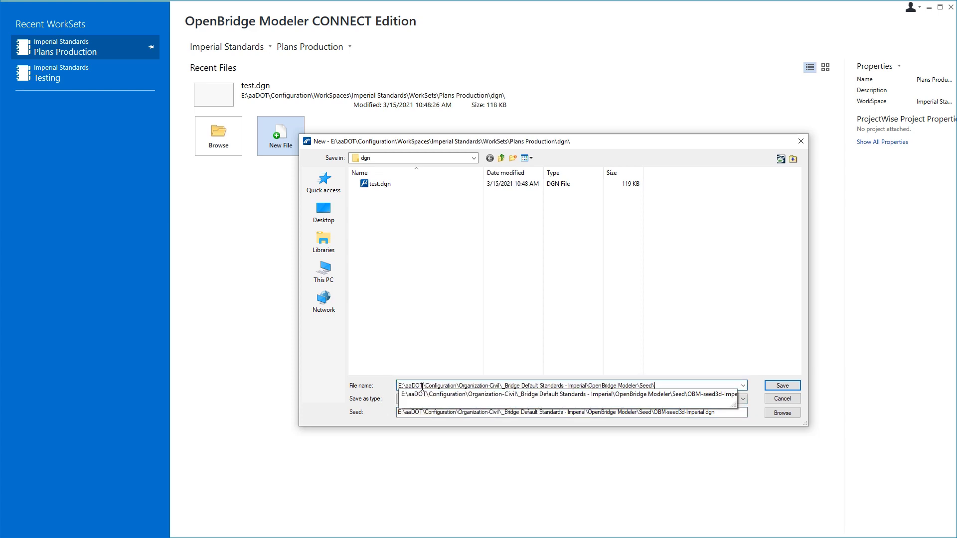
pyautogui.press('Return')
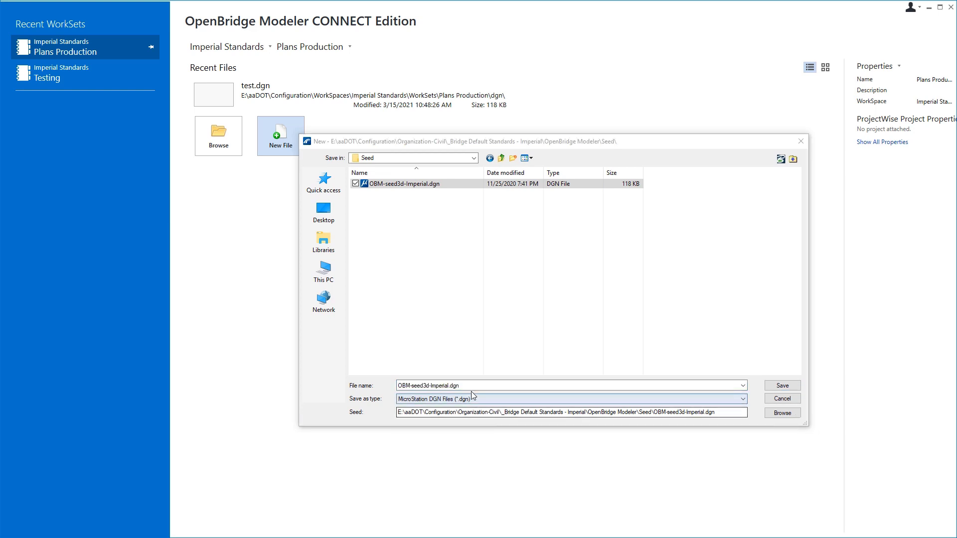
# Name the new file aaDOT_ModelSeed.dgn and save it using the OBM-seed3d-Imperial.dgn seed.
pyautogui.moveTo(462, 385); pyautogui.dragTo(376, 385)
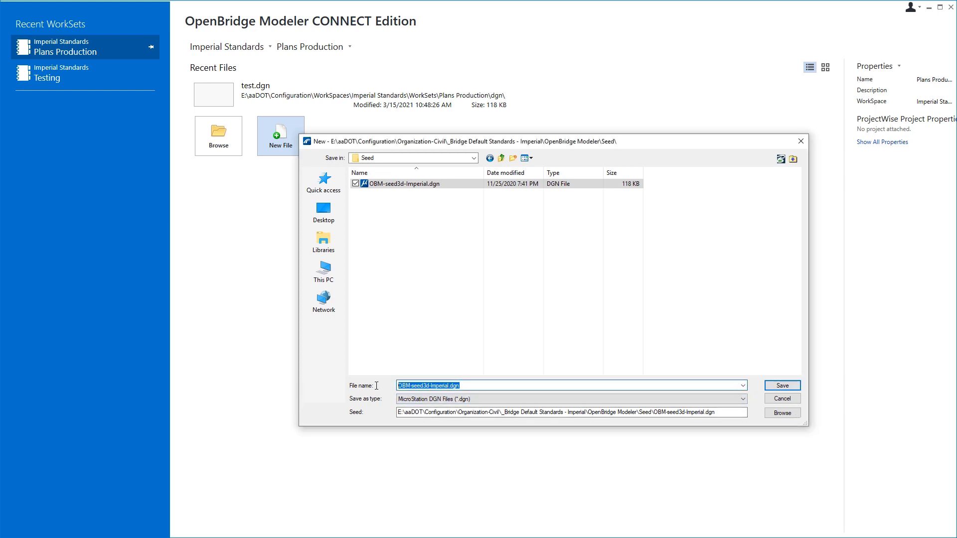
pyautogui.hotkey('ctrl', 'v')
pyautogui.click(782, 386)
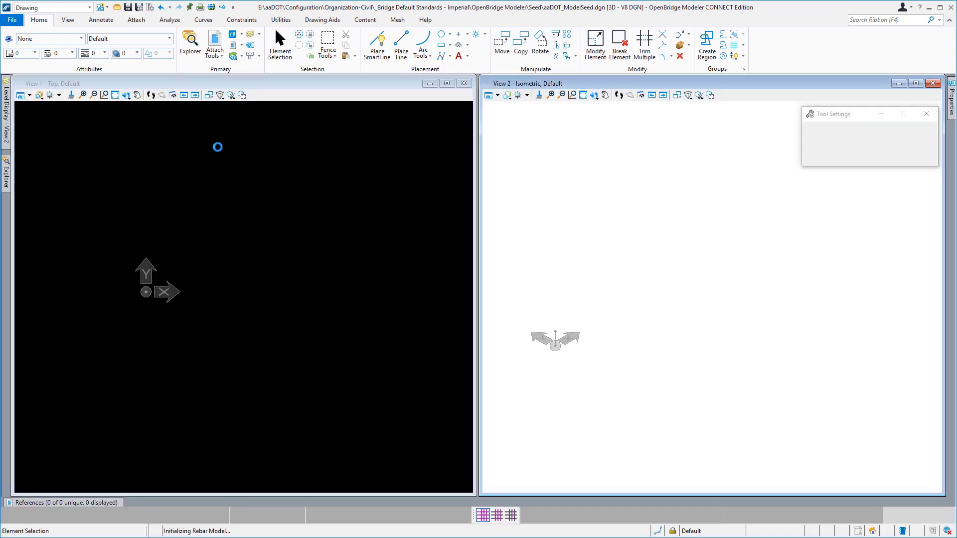
# Open the list of models and rename the Default master model as Design.
pyautogui.click(233, 36)
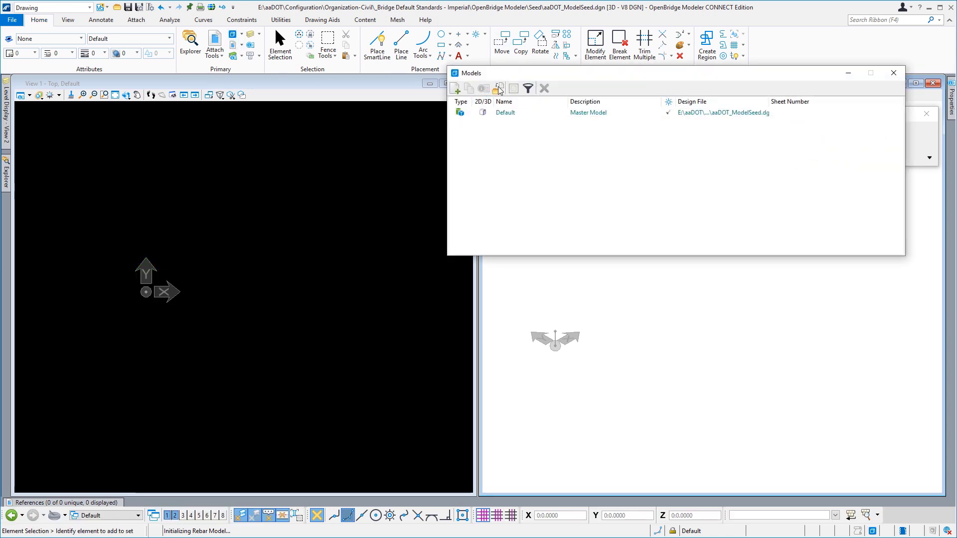
pyautogui.click(456, 217)
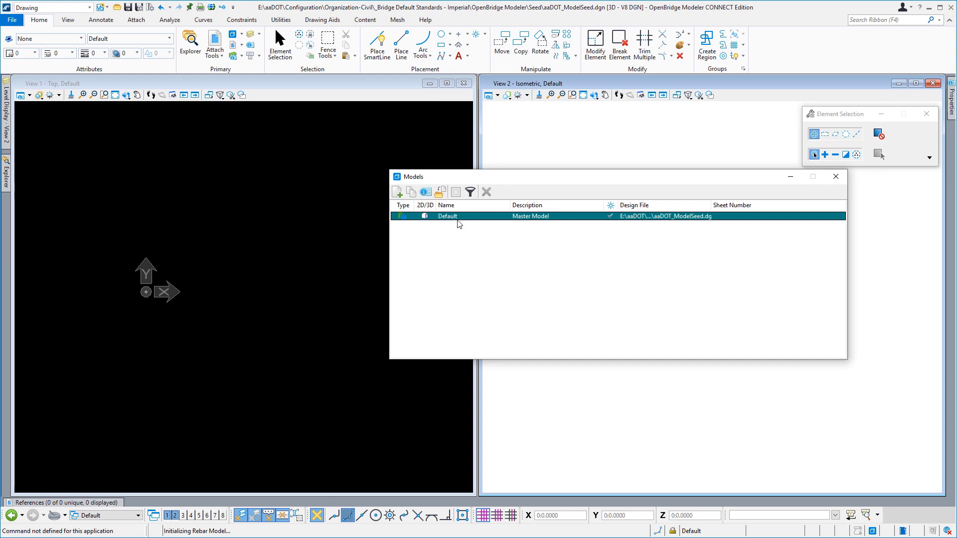
pyautogui.click(458, 218)
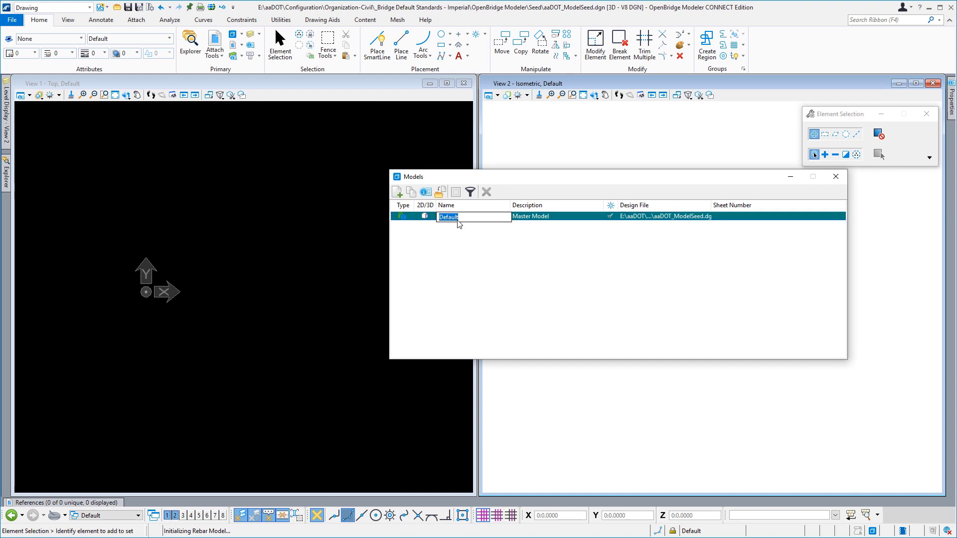
pyautogui.write('Design')
pyautogui.press('Return')
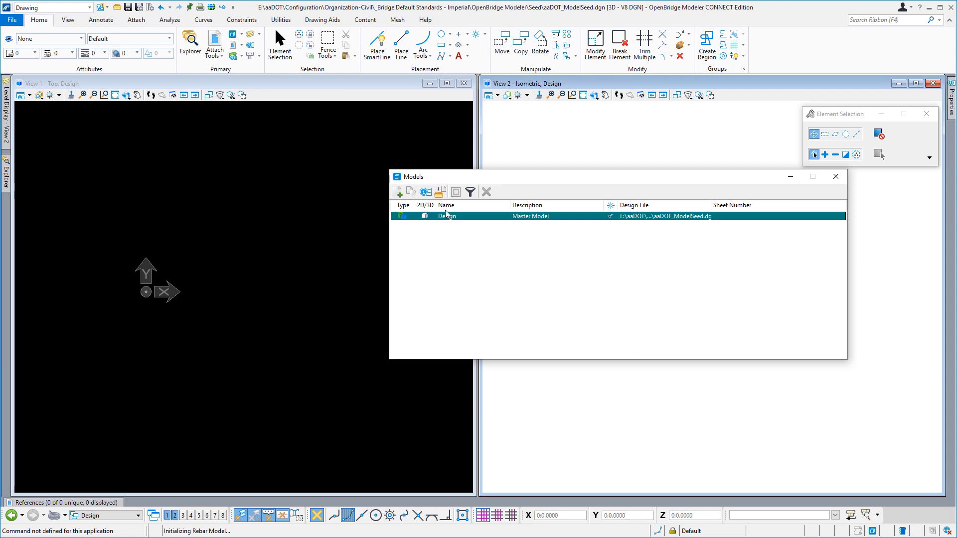
# Create a 2D model of type Drawing, without a seed, and name it Drawing.
pyautogui.click(398, 192)
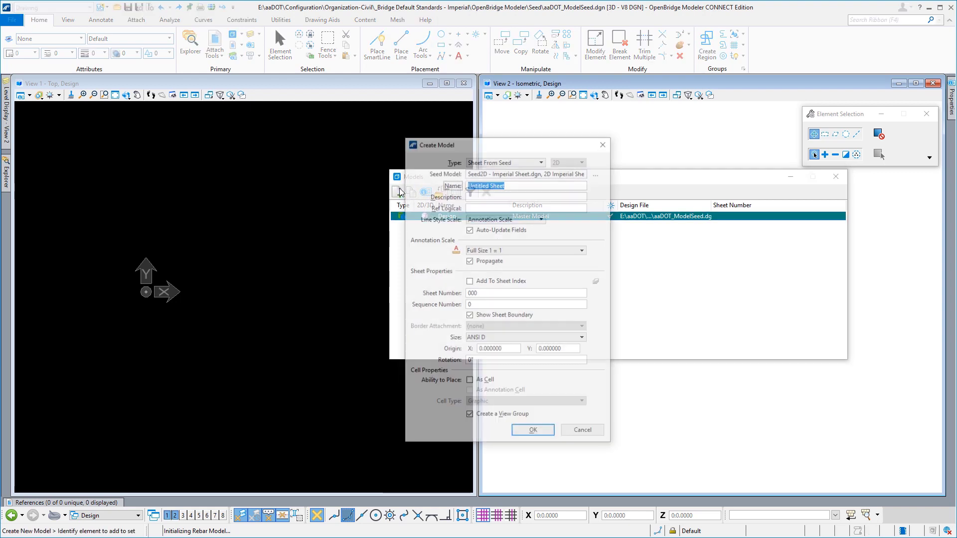
pyautogui.click(511, 160)
pyautogui.click(512, 114)
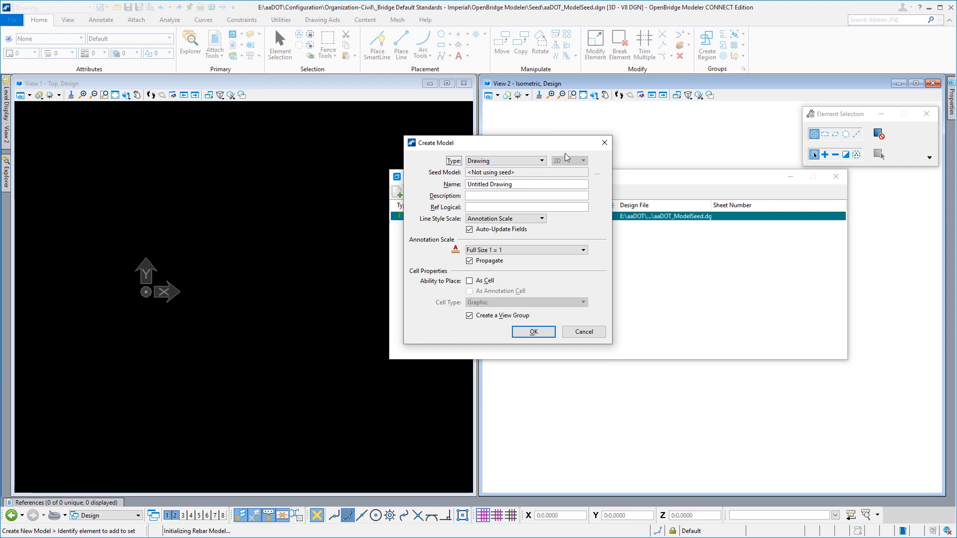
pyautogui.click(488, 185)
pyautogui.press('BackSpace')
pyautogui.press('BackSpace')
pyautogui.press('BackSpace')
pyautogui.press('BackSpace')
pyautogui.press('BackSpace')
pyautogui.press('BackSpace')
pyautogui.press('BackSpace')
pyautogui.press('BackSpace')
pyautogui.press('BackSpace')
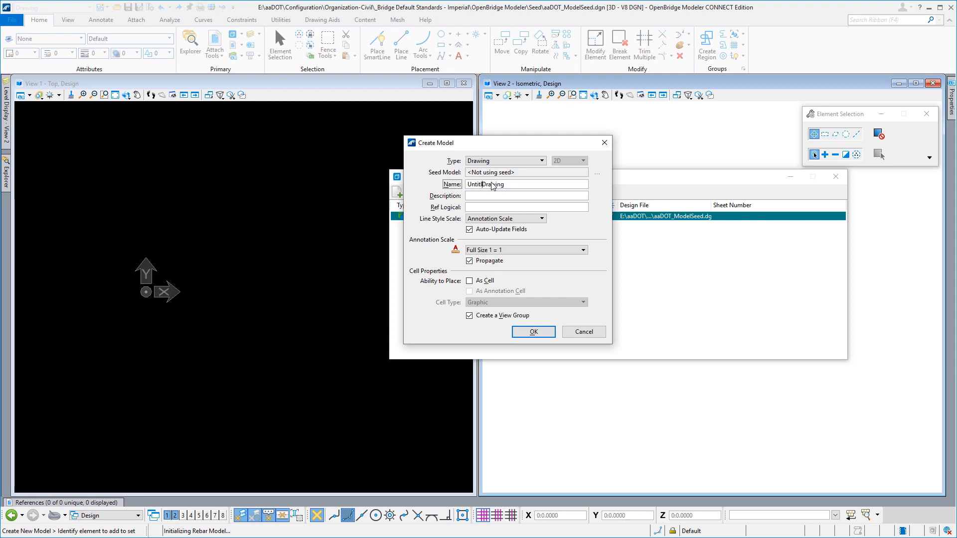
pyautogui.press('Tab')
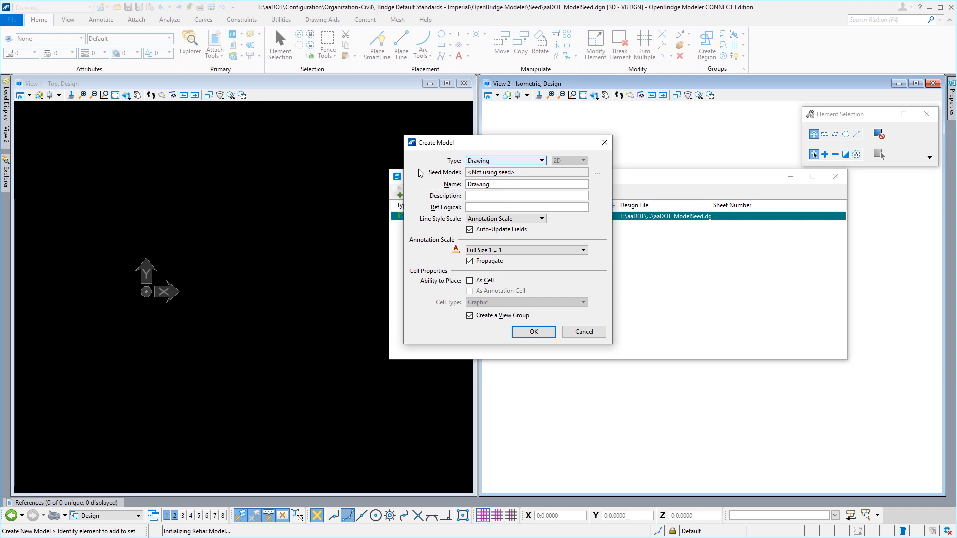
pyautogui.click(533, 332)
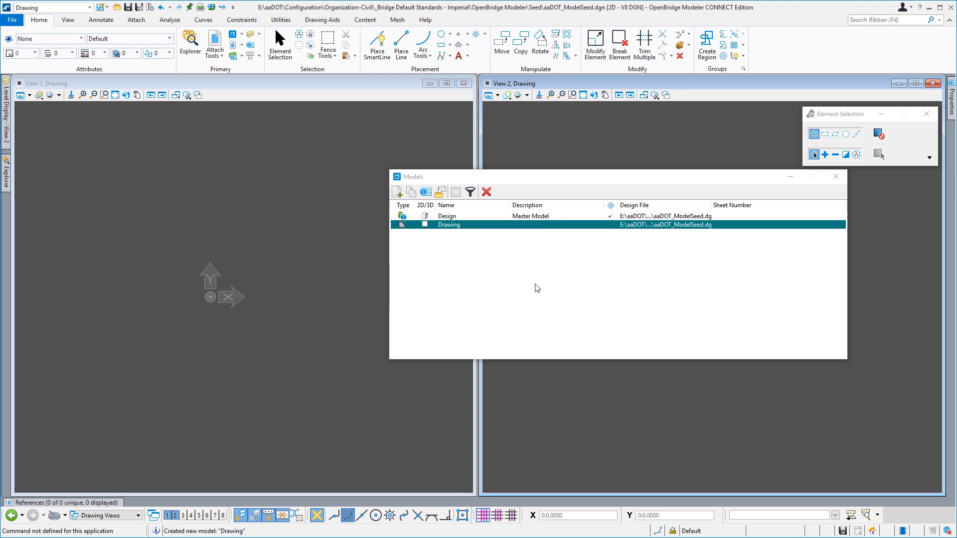
# Close View 2 and maximize View 1.
pyautogui.click(933, 83)
pyautogui.doubleClick(395, 84)
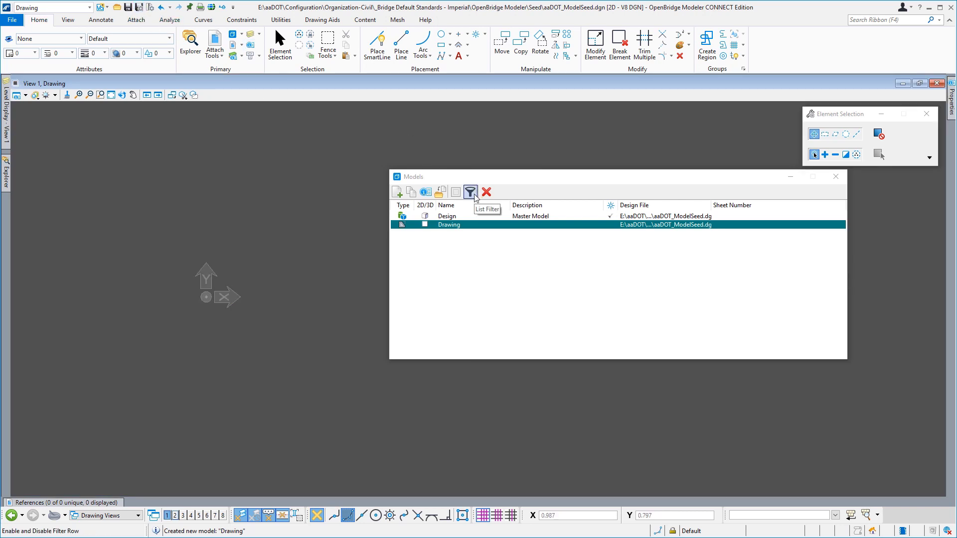
# Start another new model of type Sheet, in 2D without a seed, and name it Sheet.
pyautogui.click(397, 192)
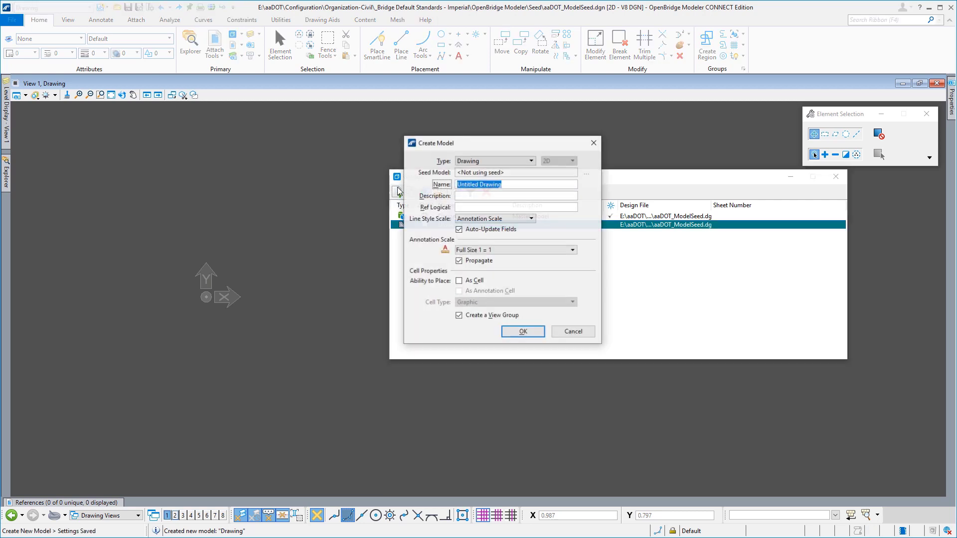
pyautogui.click(494, 161)
pyautogui.click(473, 172)
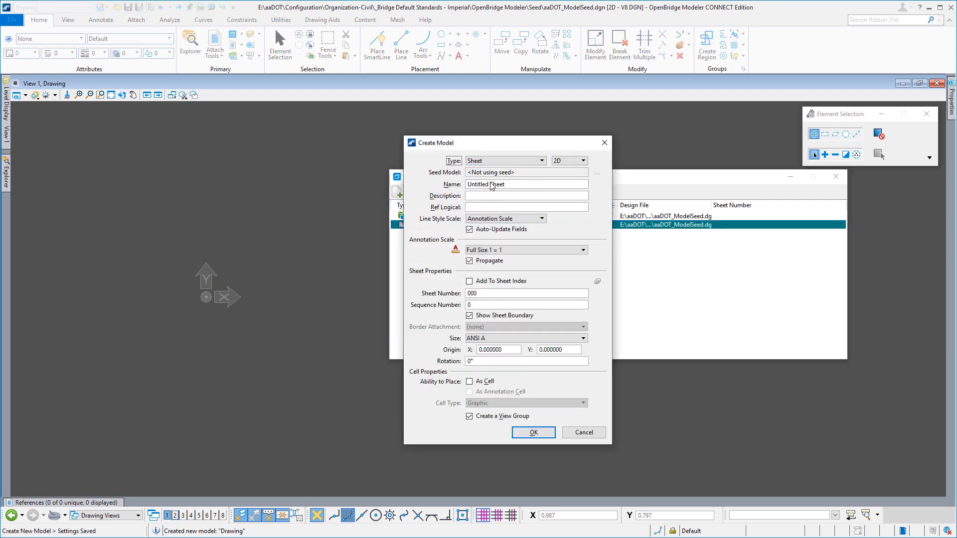
pyautogui.click(491, 185)
pyautogui.press('BackSpace')
pyautogui.press('BackSpace')
pyautogui.press('BackSpace')
pyautogui.press('BackSpace')
pyautogui.press('BackSpace')
pyautogui.press('BackSpace')
pyautogui.press('BackSpace')
pyautogui.press('BackSpace')
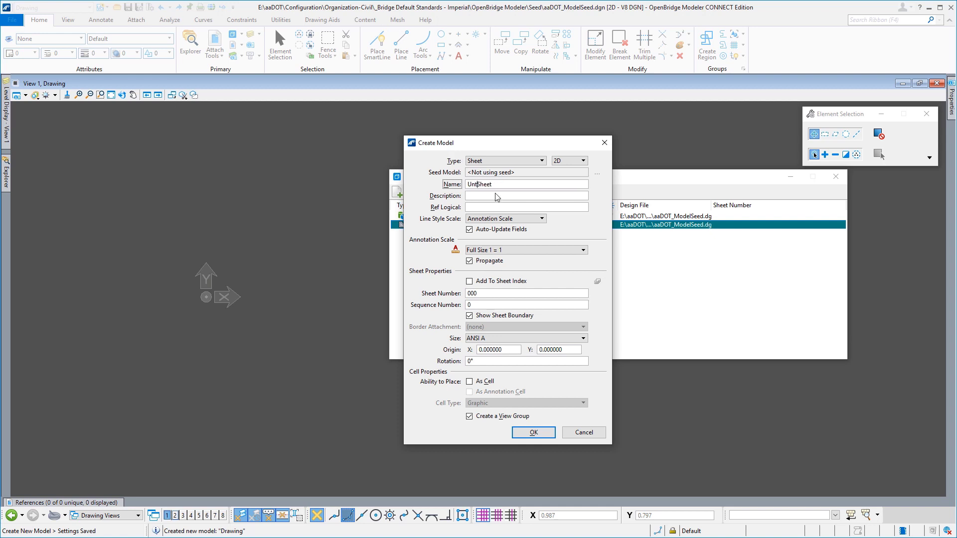
pyautogui.click(497, 196)
# Set the sheet size to ANSI B and create the sheet model.
pyautogui.click(500, 339)
pyautogui.click(497, 357)
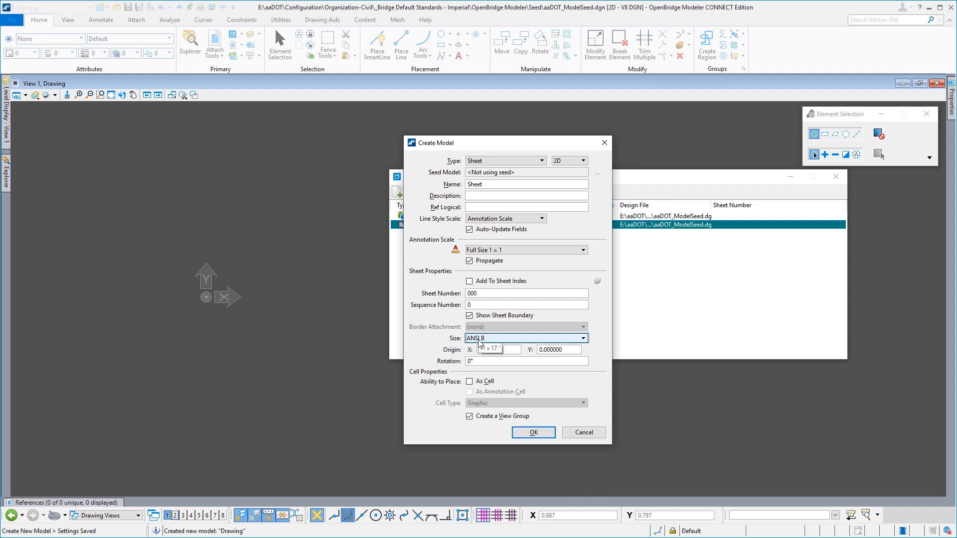
pyautogui.click(538, 437)
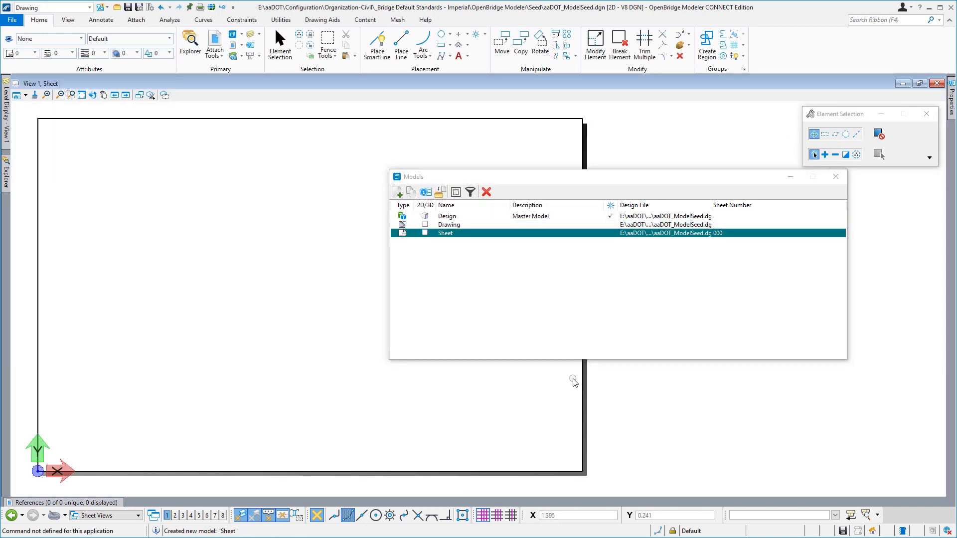
# Clear the Models window off the sheet, start Place Active Cell and attach the aadot-bridge-borders.cel cell library.
pyautogui.moveTo(494, 181); pyautogui.dragTo(676, 181)
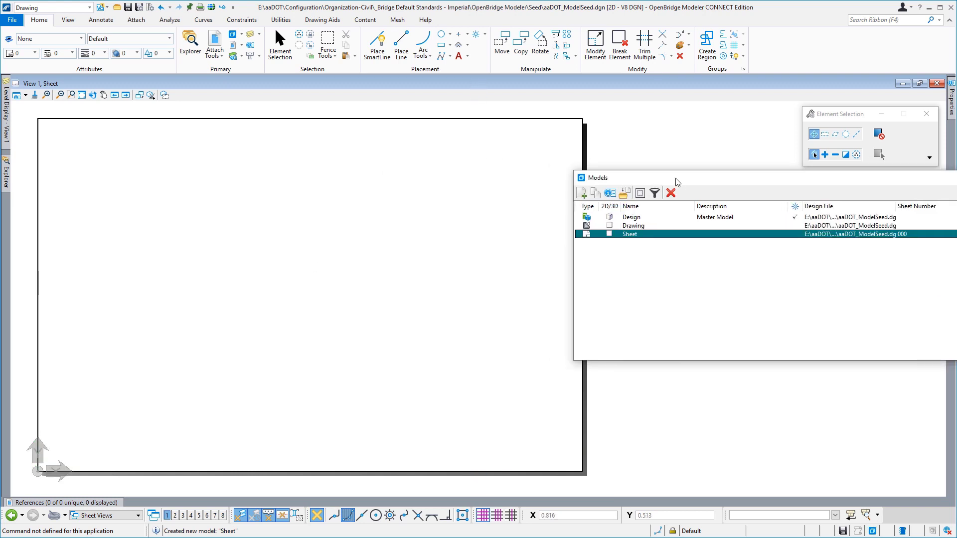
pyautogui.click(476, 35)
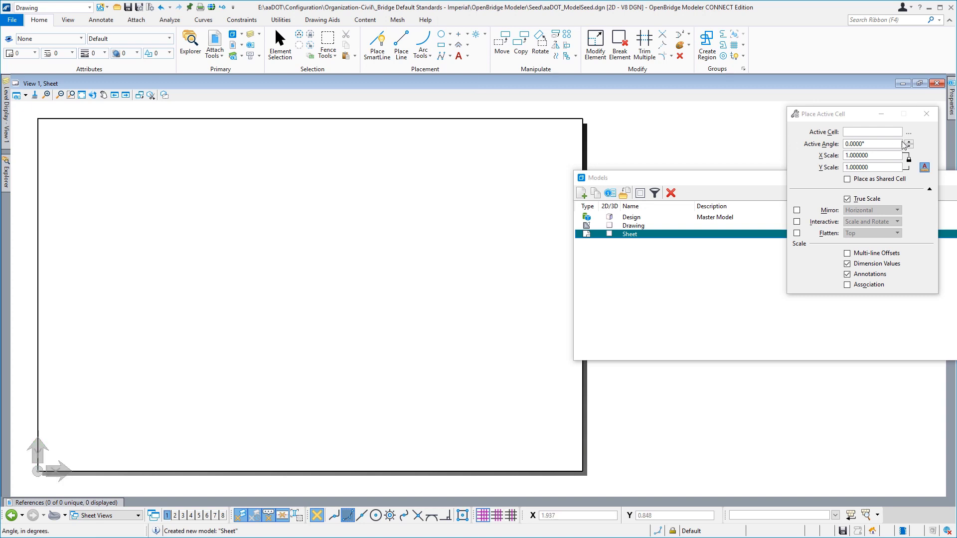
pyautogui.click(908, 132)
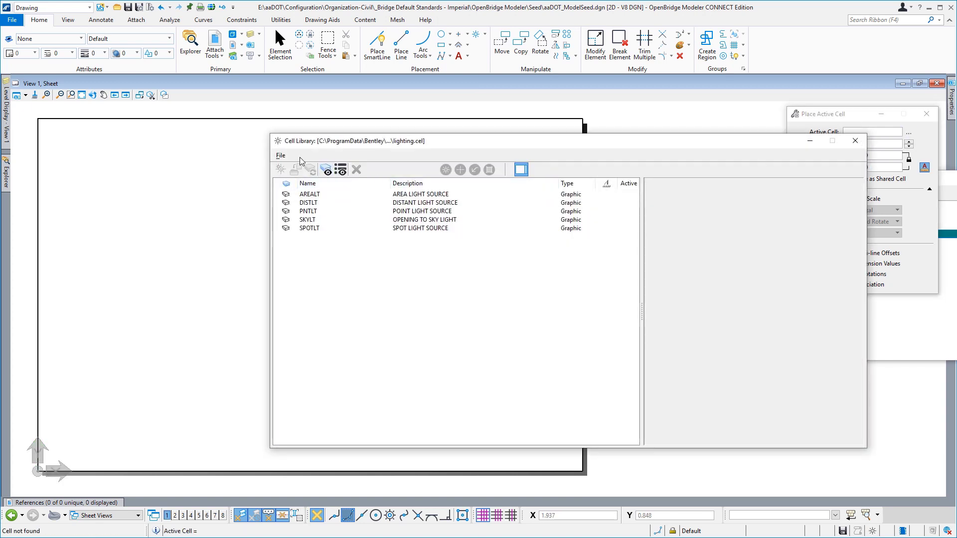
pyautogui.click(280, 156)
pyautogui.click(340, 240)
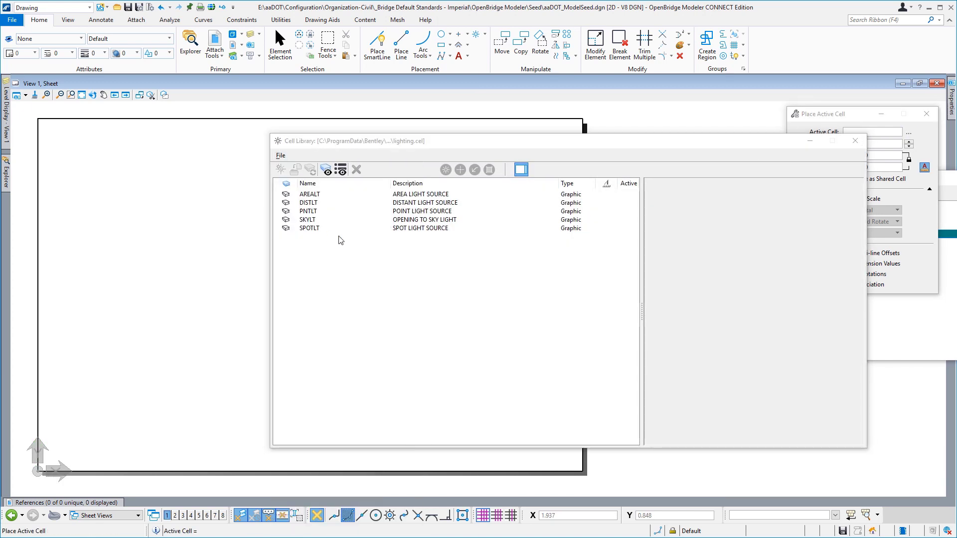
# Place the Detail Sheet Border cell at the sheet's origin and close the cell library.
pyautogui.click(327, 203)
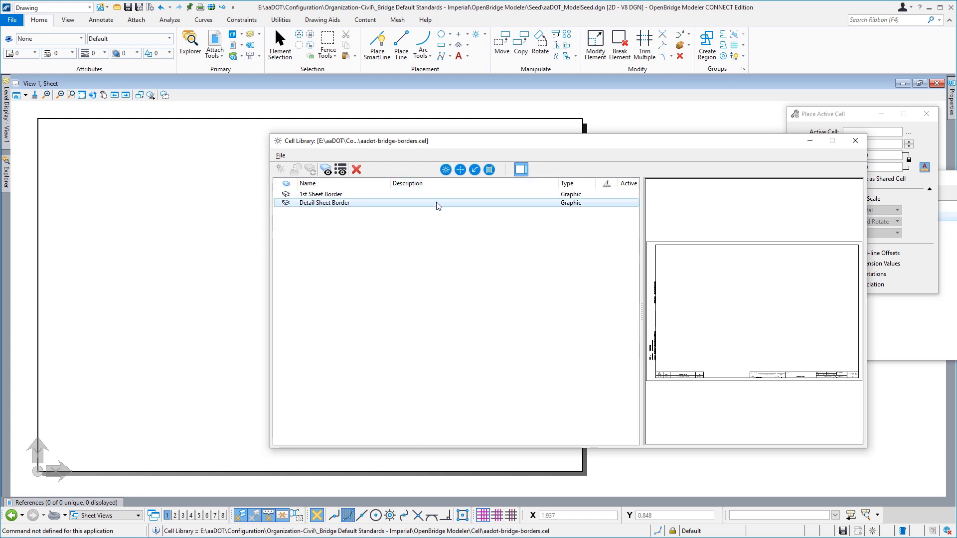
pyautogui.click(446, 170)
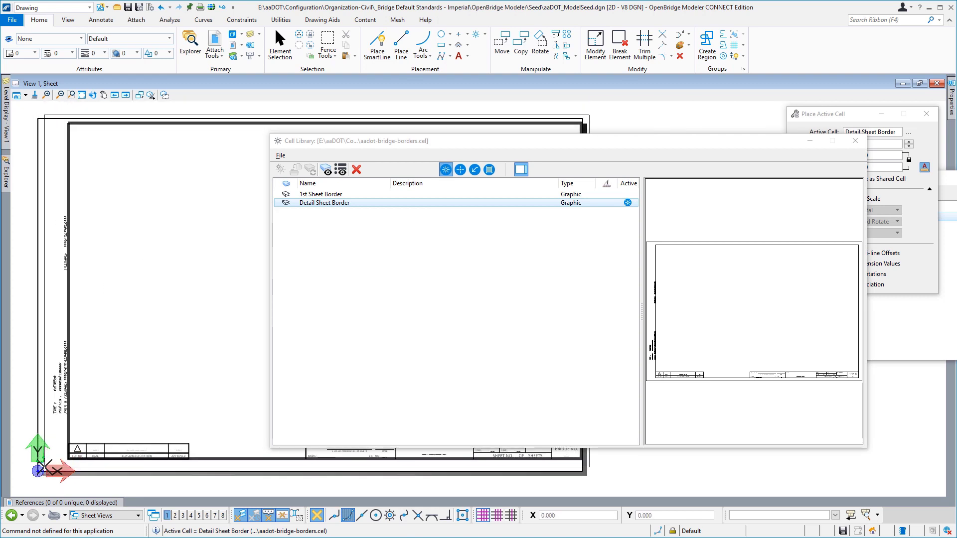
pyautogui.click(38, 471)
pyautogui.press('Escape')
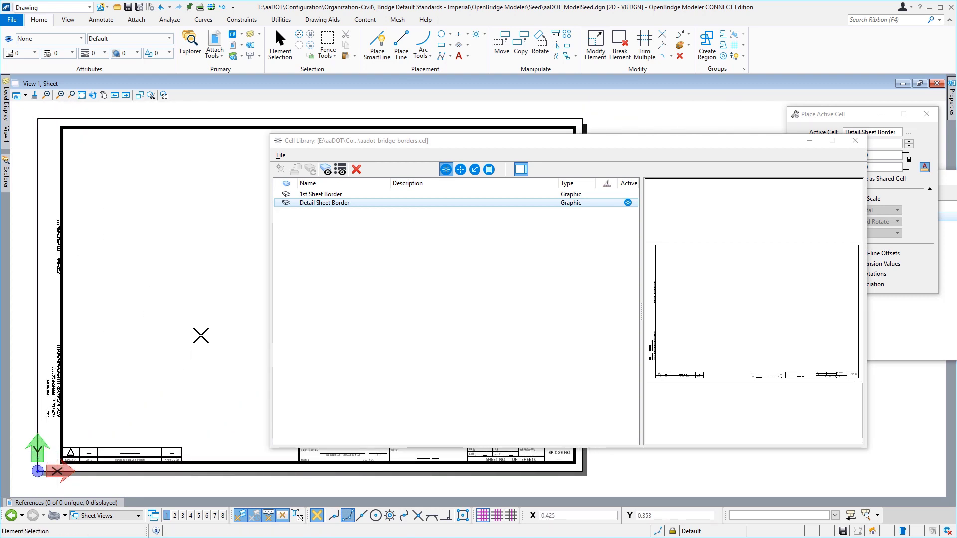
pyautogui.moveTo(676, 145); pyautogui.dragTo(607, 158)
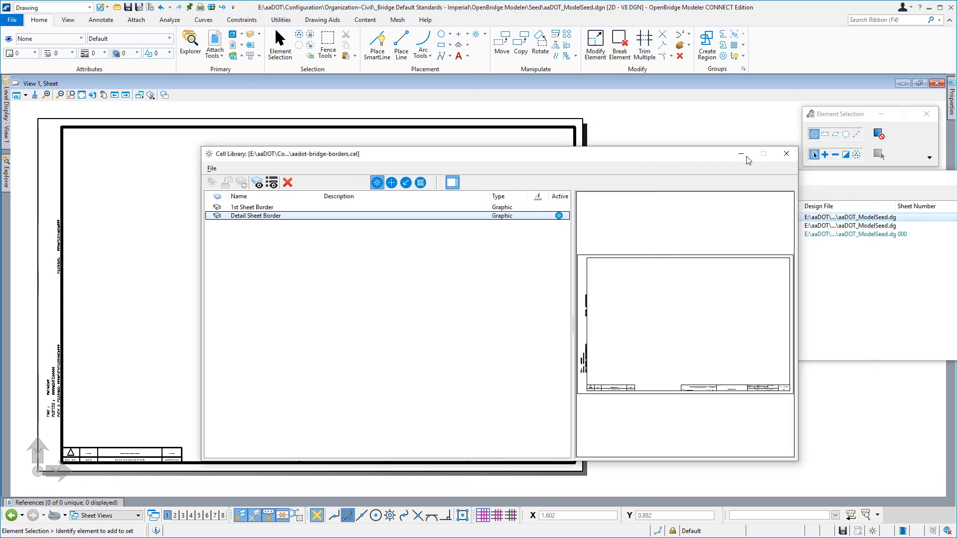
pyautogui.click(794, 157)
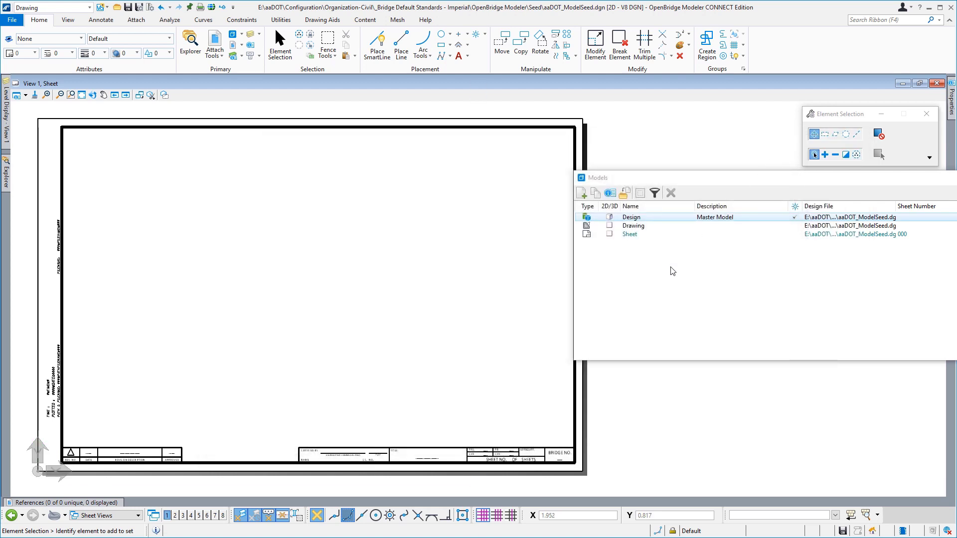
# Create another 2D sheet model named First Sheet with size ANSI B.
pyautogui.click(583, 193)
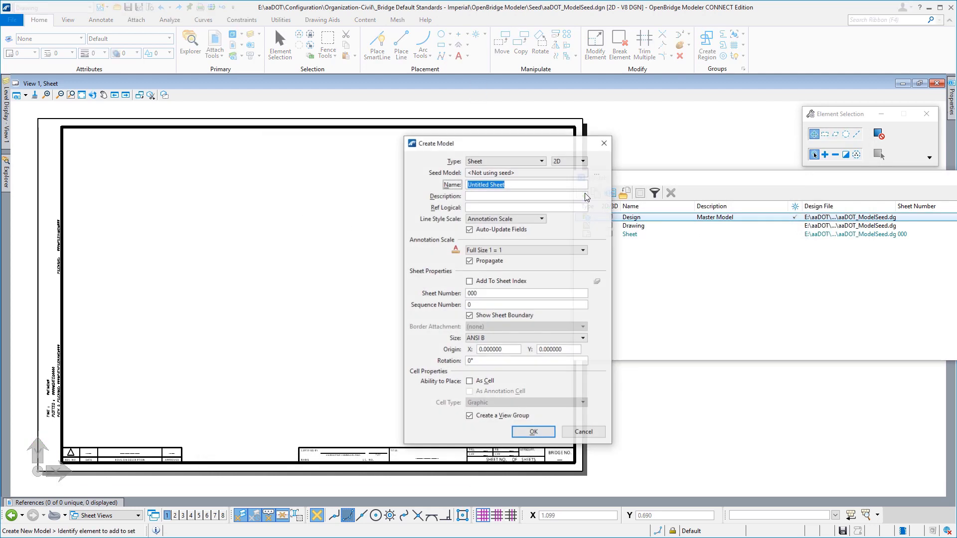
pyautogui.click(492, 186)
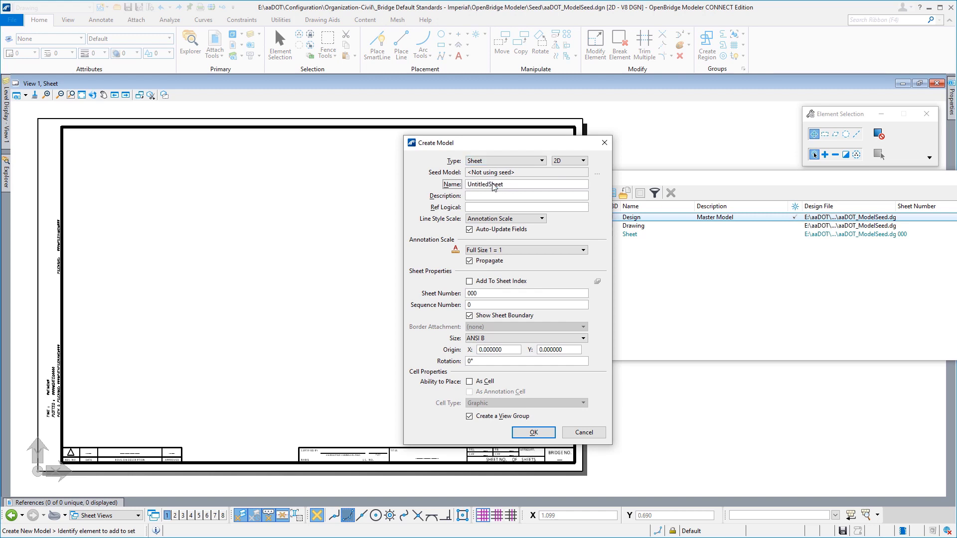
pyautogui.press('BackSpace')
pyautogui.press('BackSpace')
pyautogui.press('BackSpace')
pyautogui.press('BackSpace')
pyautogui.press('BackSpace')
pyautogui.press('BackSpace')
pyautogui.write('First')
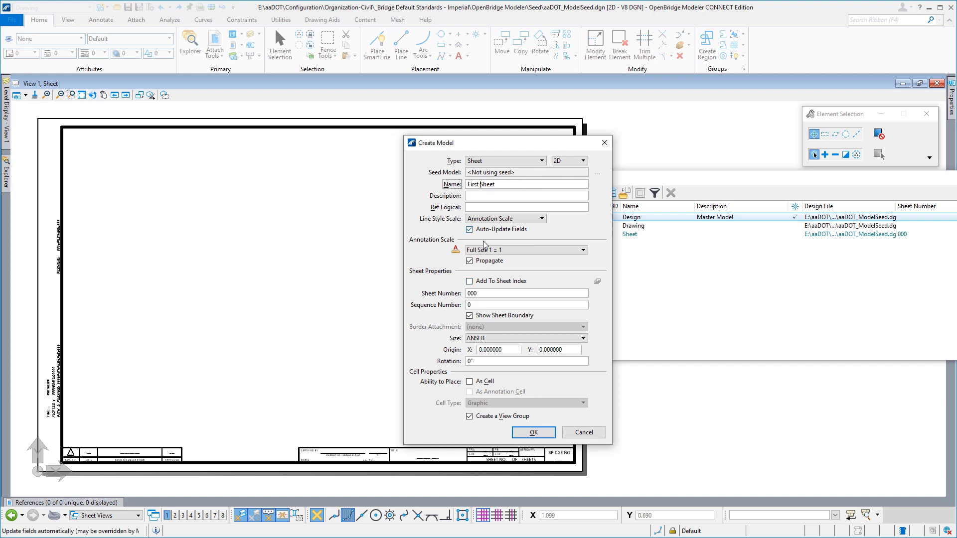
pyautogui.click(535, 433)
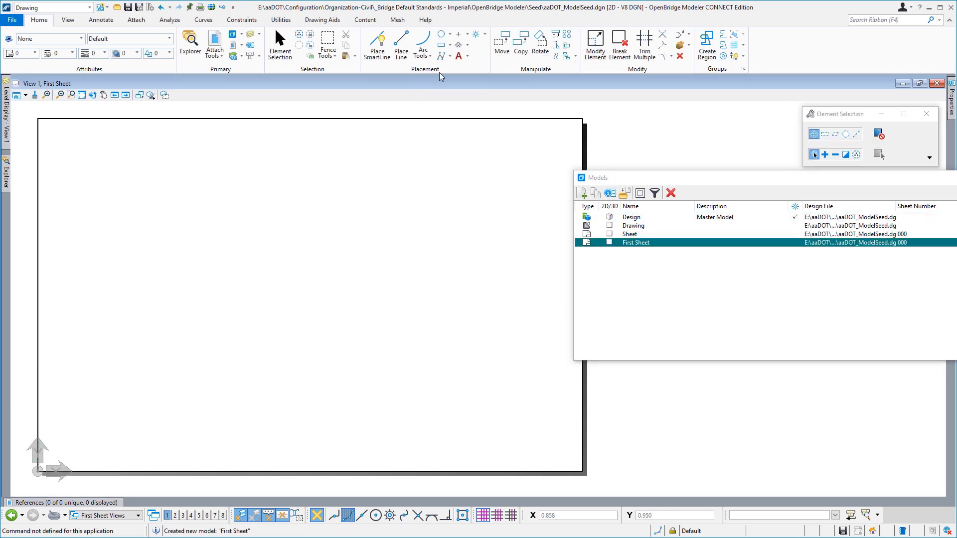
# Place the 1st Sheet Border cell at the origin of the First Sheet model, then close the Models window.
pyautogui.click(476, 34)
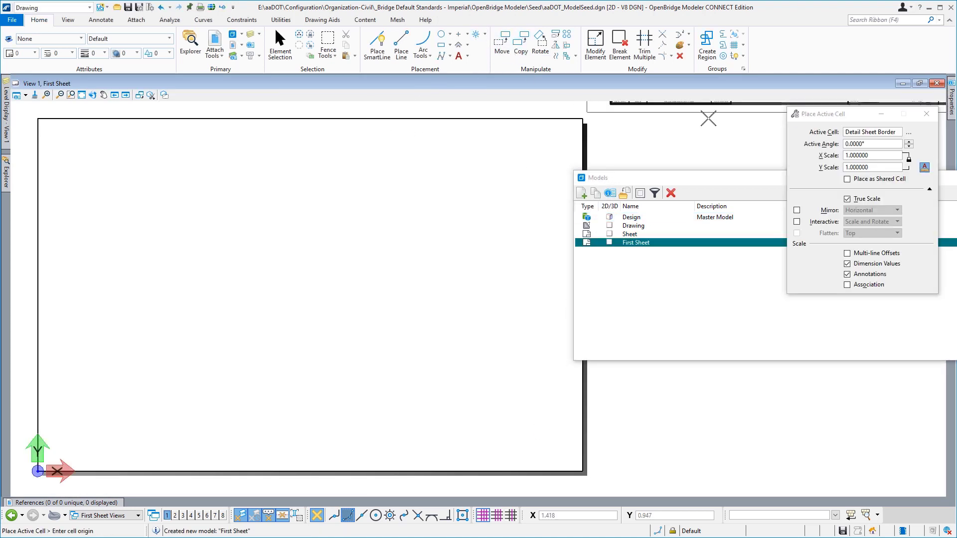
pyautogui.click(909, 132)
pyautogui.doubleClick(280, 202)
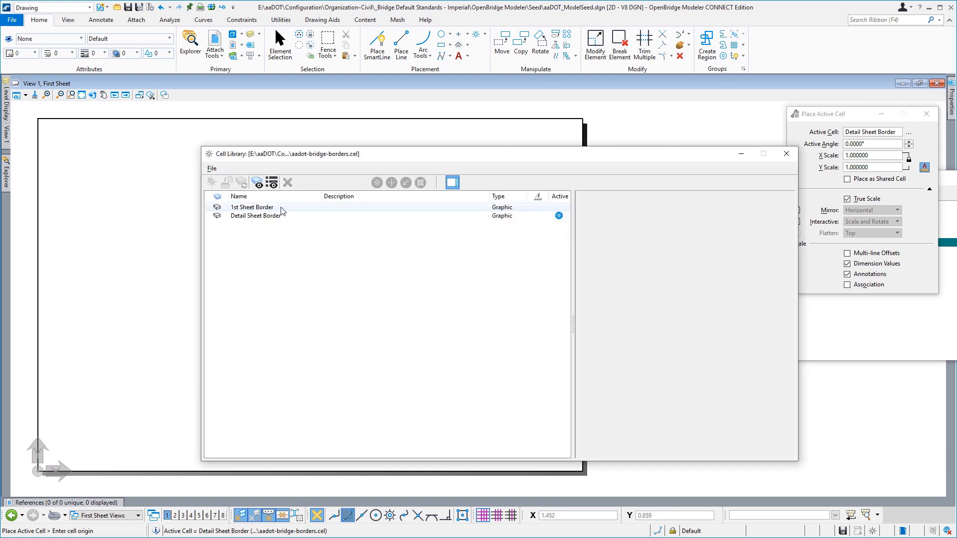
pyautogui.click(793, 146)
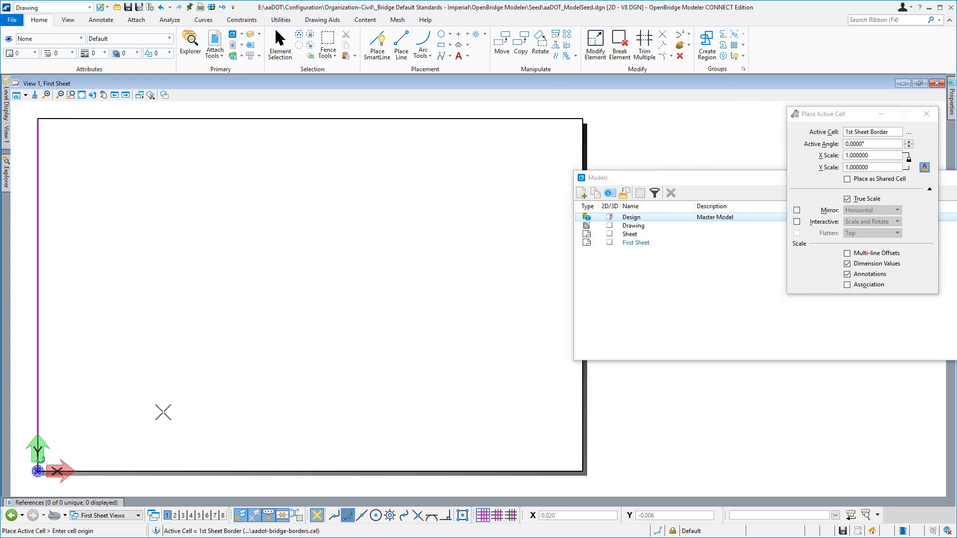
pyautogui.click(165, 412)
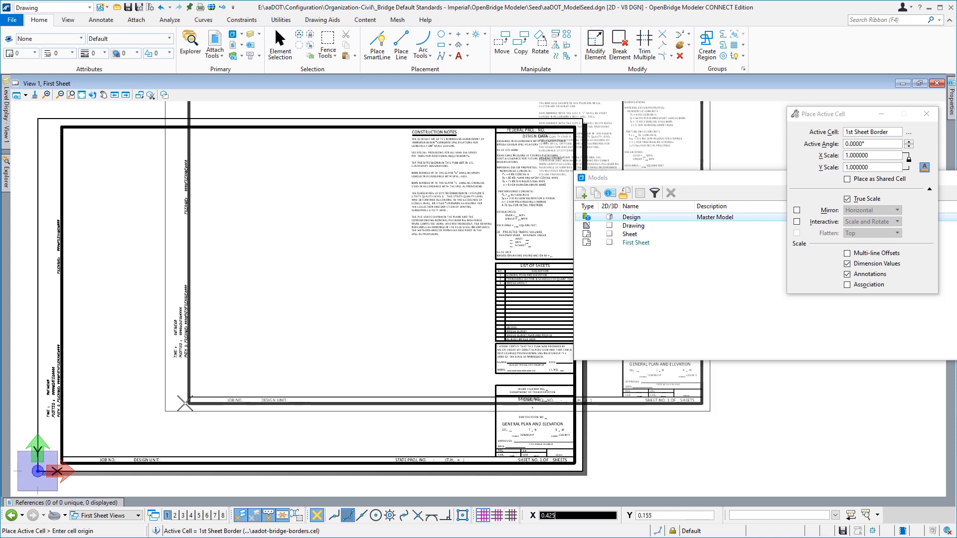
pyautogui.press('Escape')
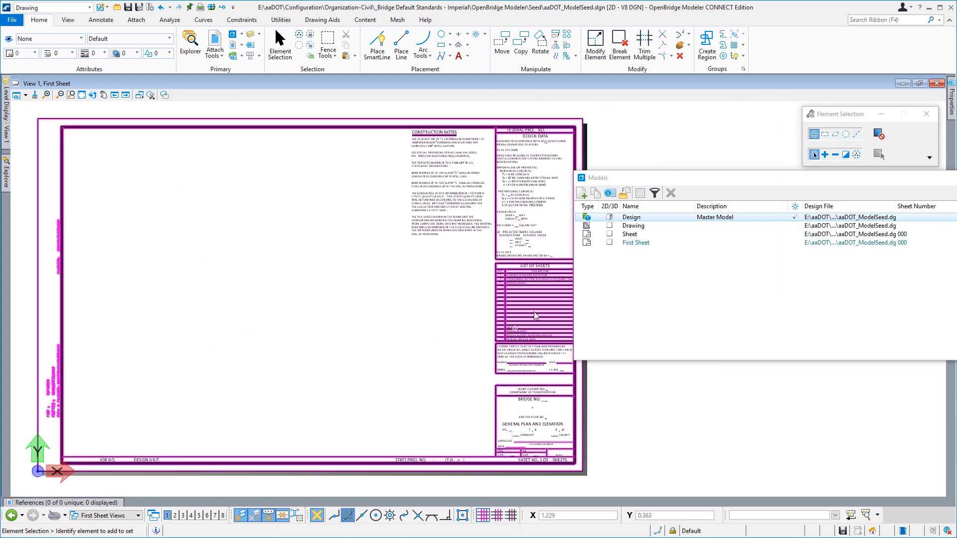
pyautogui.moveTo(646, 177); pyautogui.dragTo(434, 119)
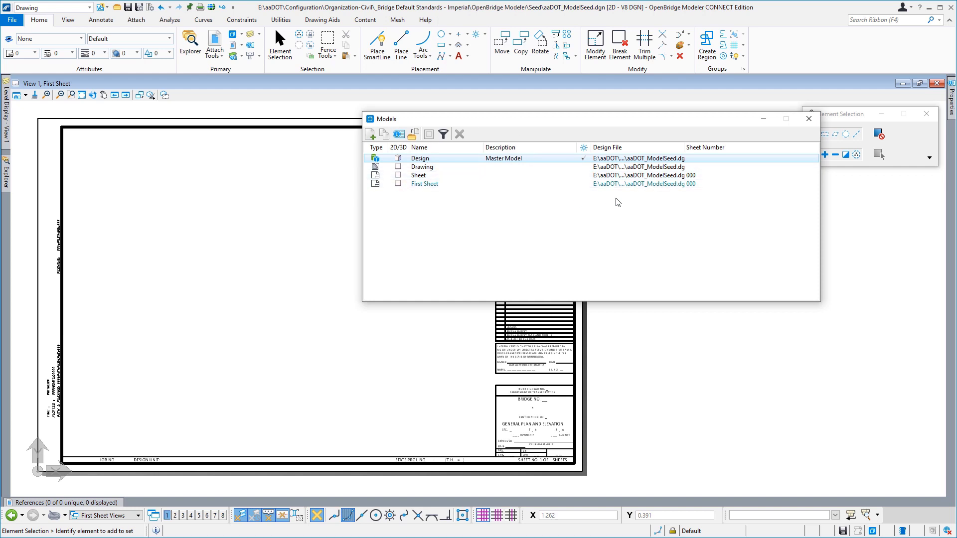
pyautogui.click(809, 119)
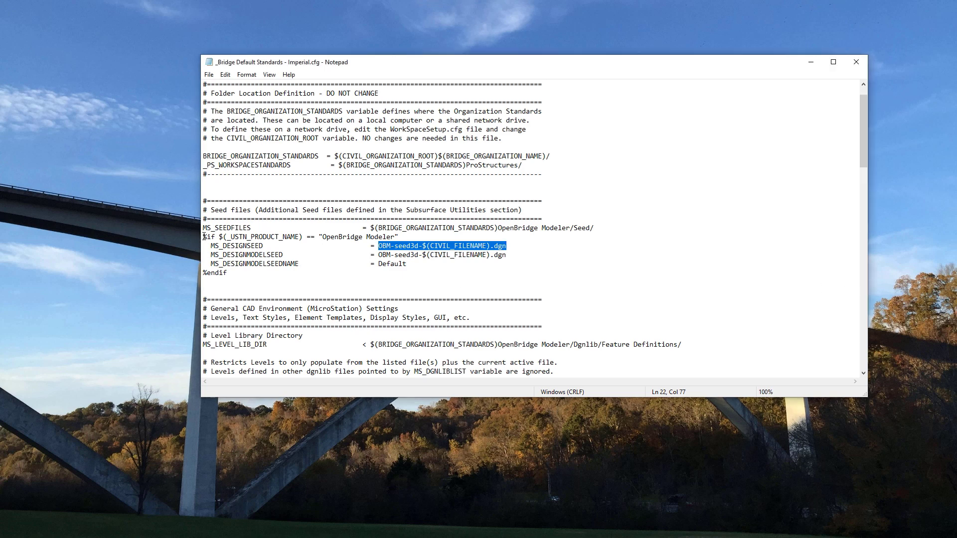
# In Notepad's _Bridge Default Standards - Imperial.cfg, extend the seed block to ProStructures and define Design, Drawing and Sheet model seeds from aaDOT_ModelSeed.dgn.
pyautogui.moveTo(204, 237); pyautogui.dragTo(424, 264)
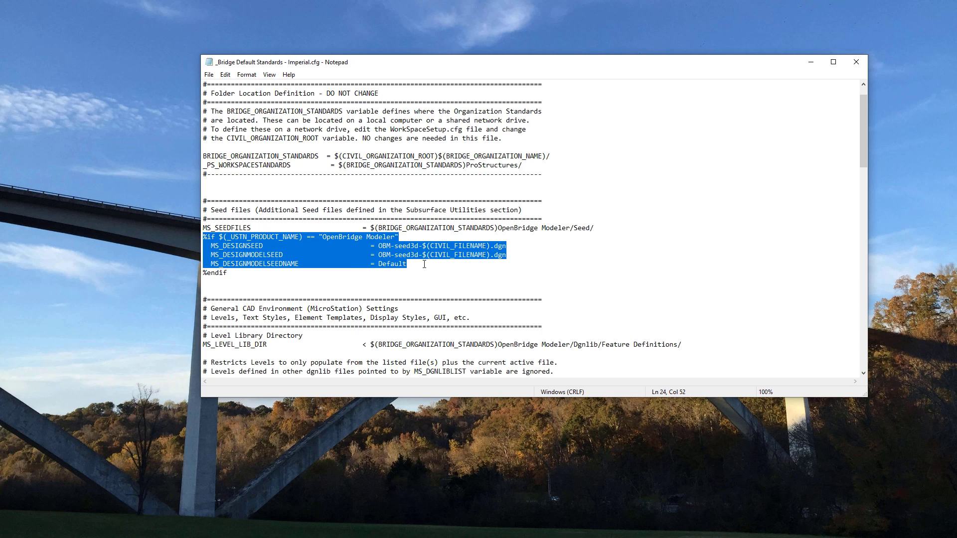
pyautogui.write('%if $(_USTN_PRODUCT_NAME) == "OpenBridge Modeler" || $(_ENGINENAME) == "ProStructures" \tMS_DESIGNSEED                           = OBM-seed3d-$(CIVIL_FILENAME).dgn \tMS_DESIGNMODELSEED                      = aaDOT_ModelSeed.dgn \tMS_DESIGNMODELSEEDNAME                  = Design \tMS_DRAWINGMODELSEED                     = aaDOT_ModelSeed.dgn \tMS_DRAWINGMODELSEEDNAME                 = Drawing \tMS_SHEETMODELSEED                       = aaDOT_ModelSeed.dgn \tMS_SHEETMODELSEEDNAME                   = Sheet')
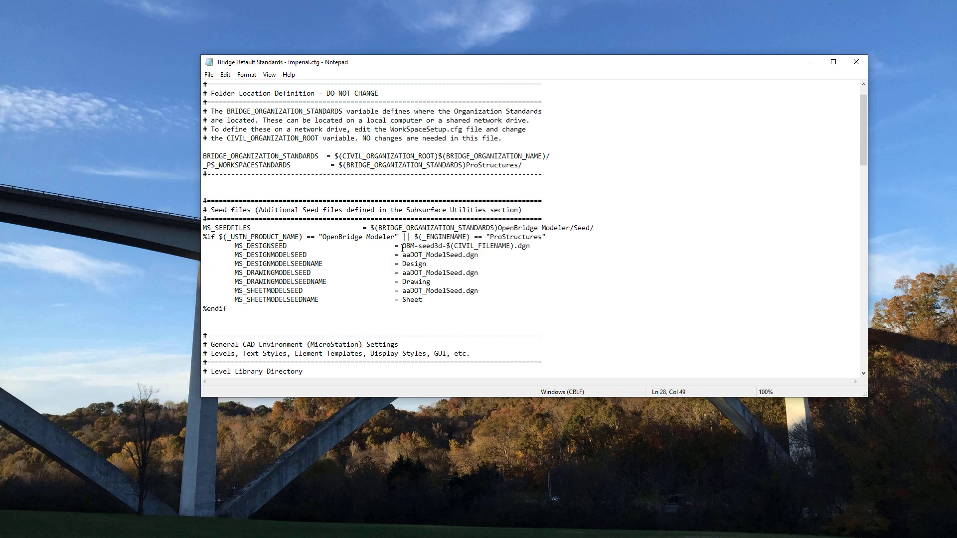
pyautogui.moveTo(245, 245); pyautogui.dragTo(309, 243)
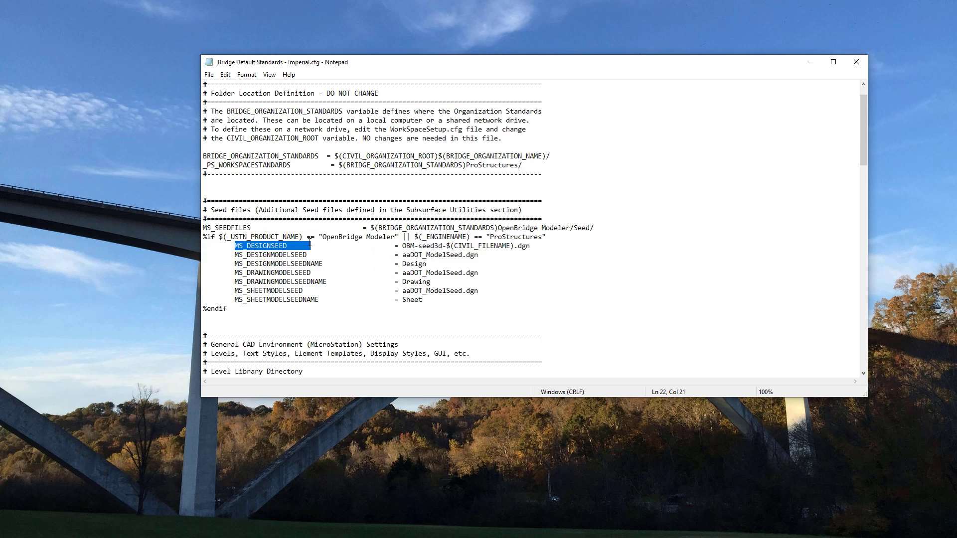
pyautogui.moveTo(403, 255); pyautogui.dragTo(484, 255)
pyautogui.doubleClick(409, 264)
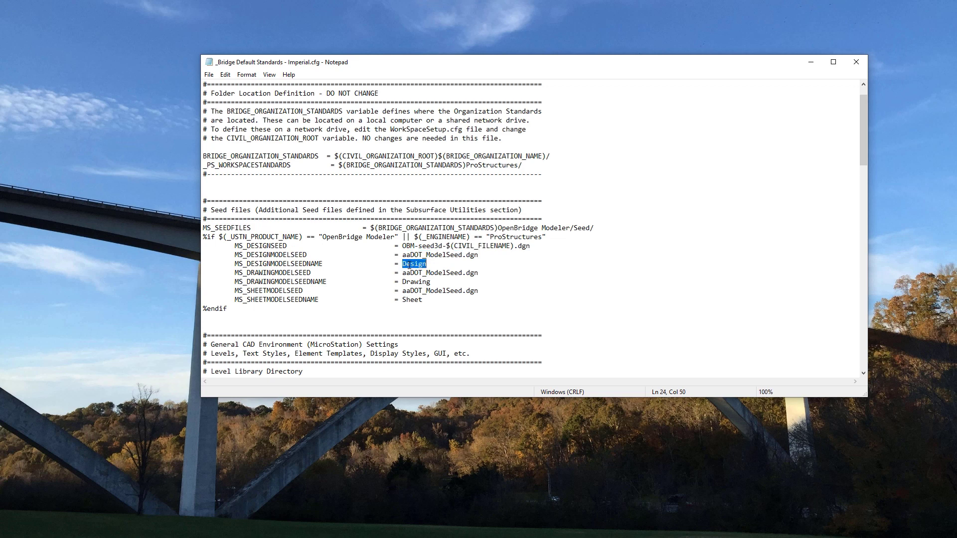